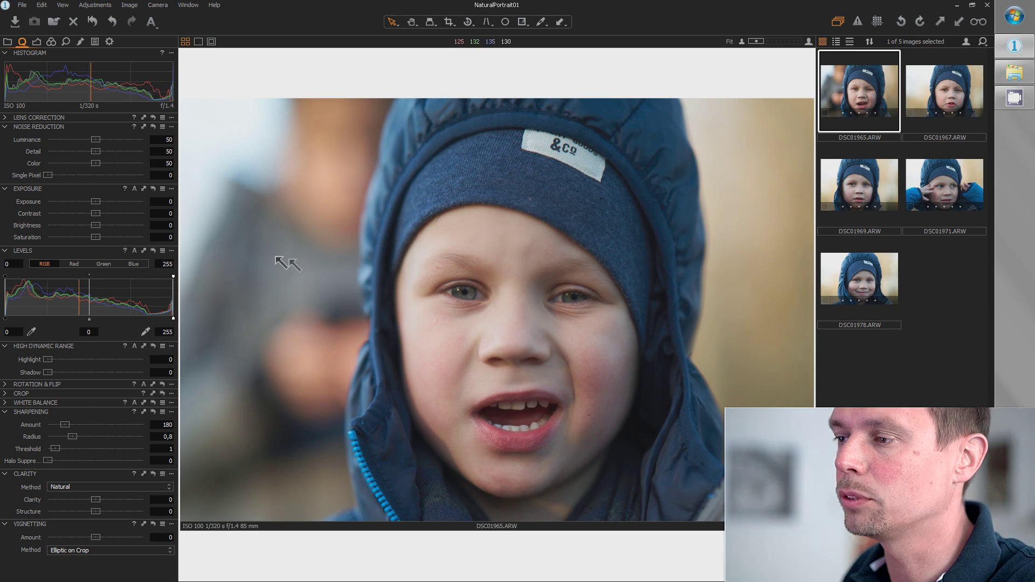
- In the Exposure tool set Saturation to -100, Contrast to -20 and Brightness to 29
left_click_drag(95, 238, 32, 238)
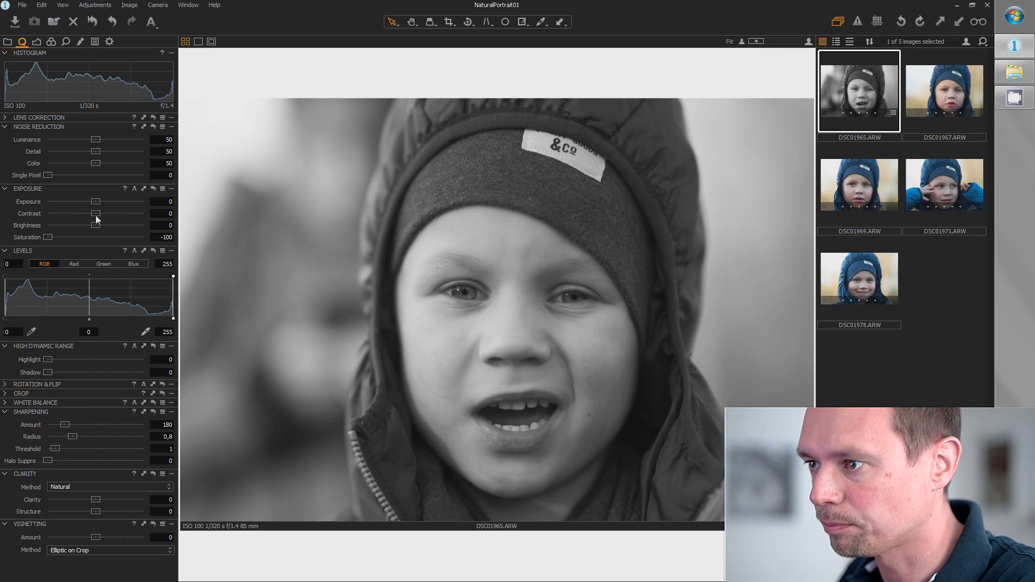
left_click_drag(95, 215, 122, 228)
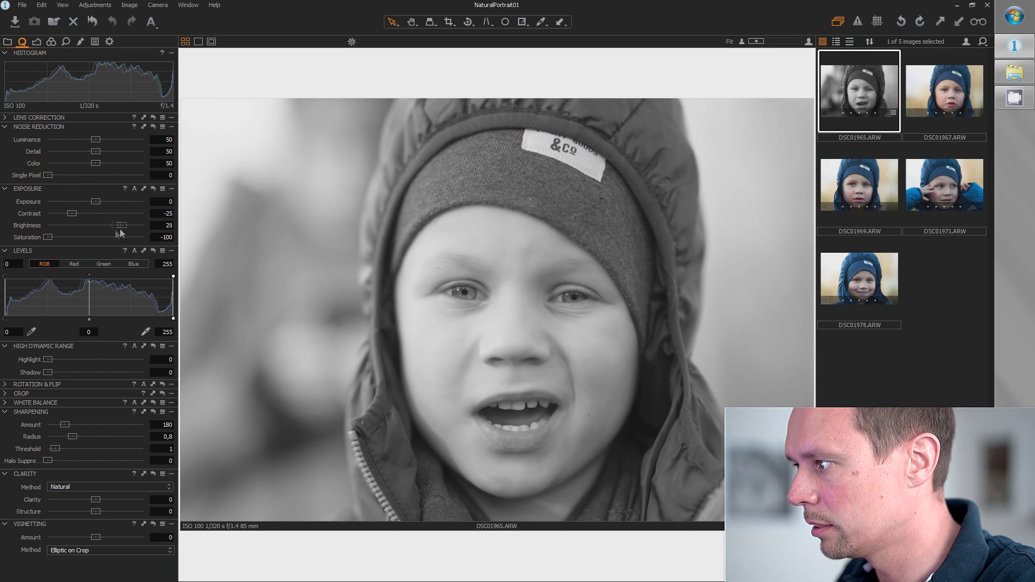
left_click(76, 213)
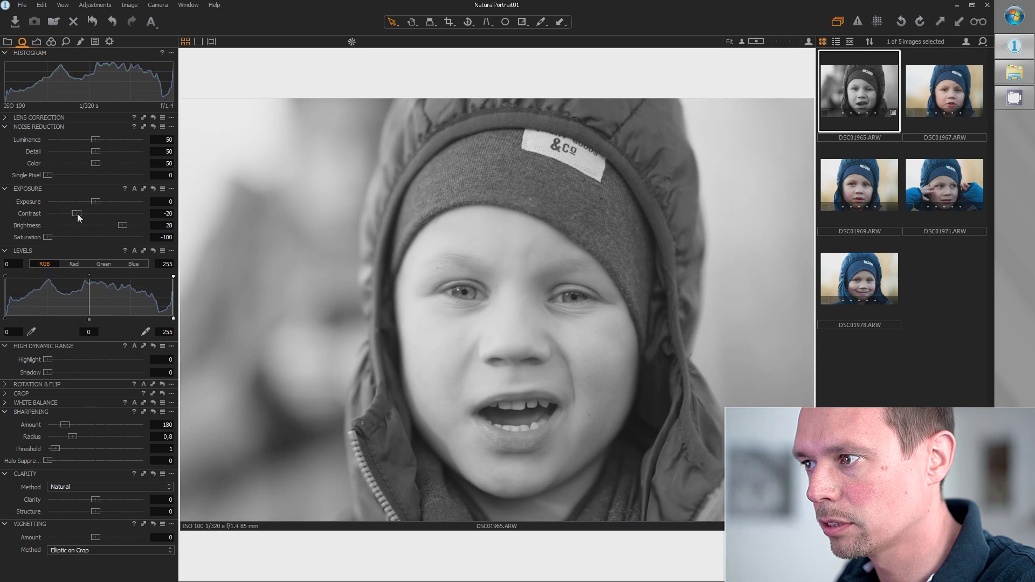
left_click_drag(125, 227, 127, 228)
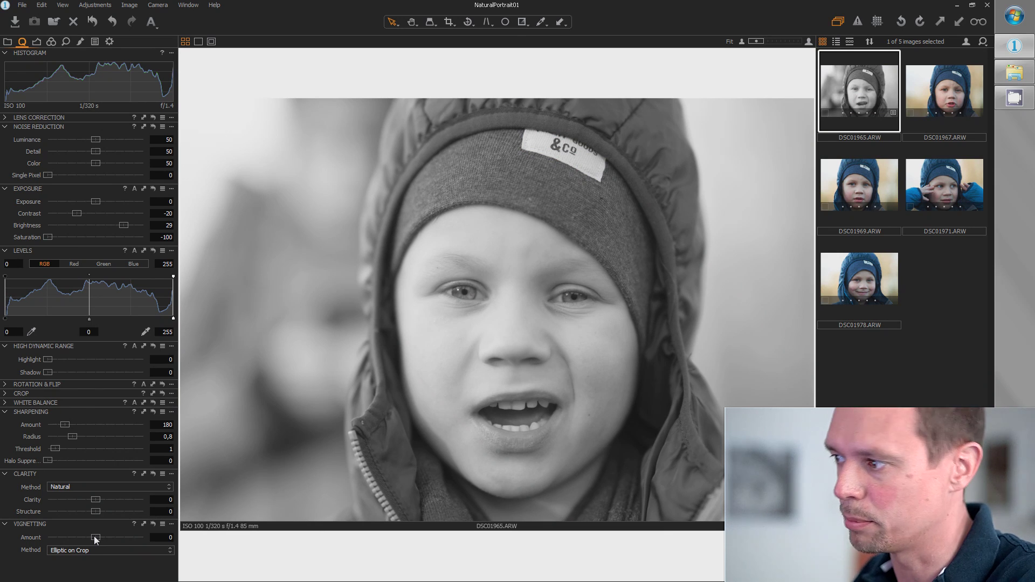
- Set Vignetting Amount -4 and Brightness 40, and move the Levels white point to 236
left_click_drag(95, 539, 27, 540)
left_click_drag(125, 226, 144, 231)
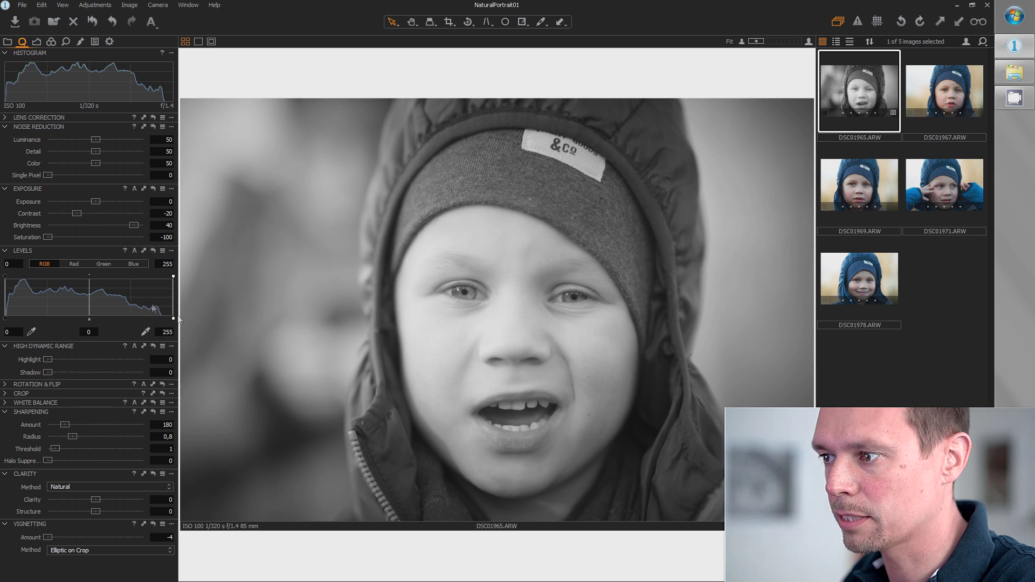
left_click_drag(173, 319, 161, 323)
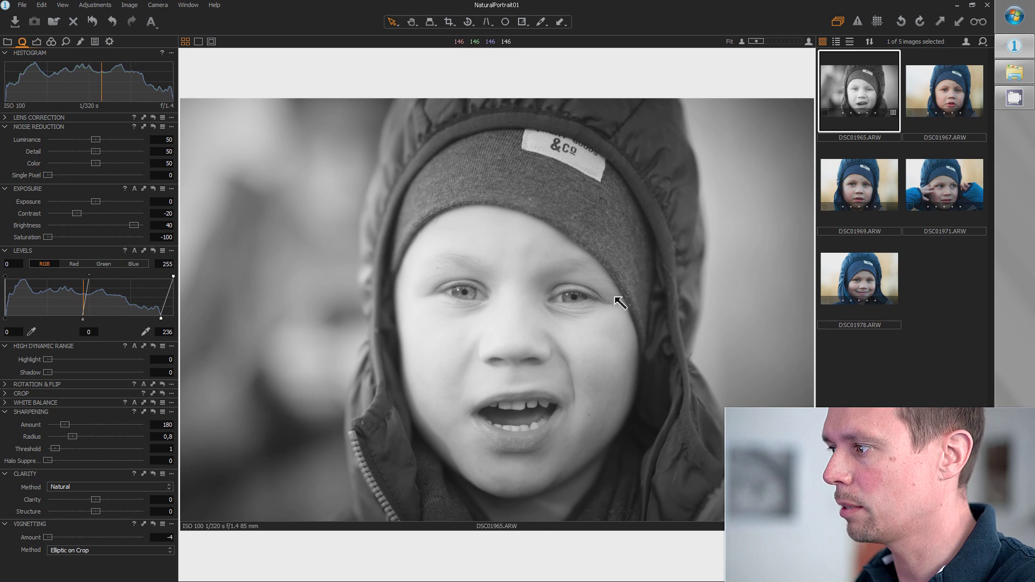
- Zoom to 200% on the child's eye and push Clarity Structure to 100
scroll(592, 303, "up", 1)
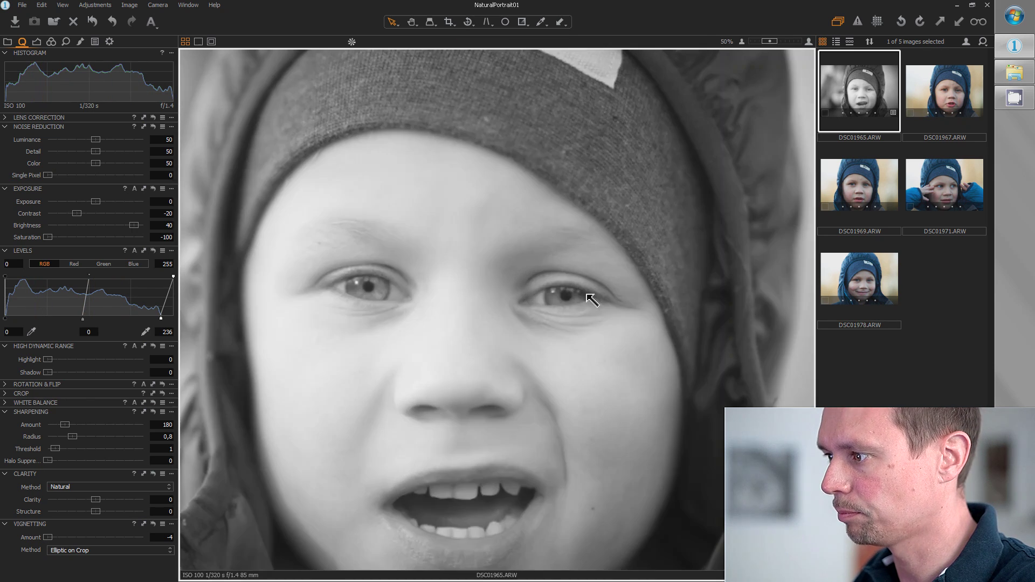
scroll(597, 291, "up", 1)
scroll(597, 291, "up", 2)
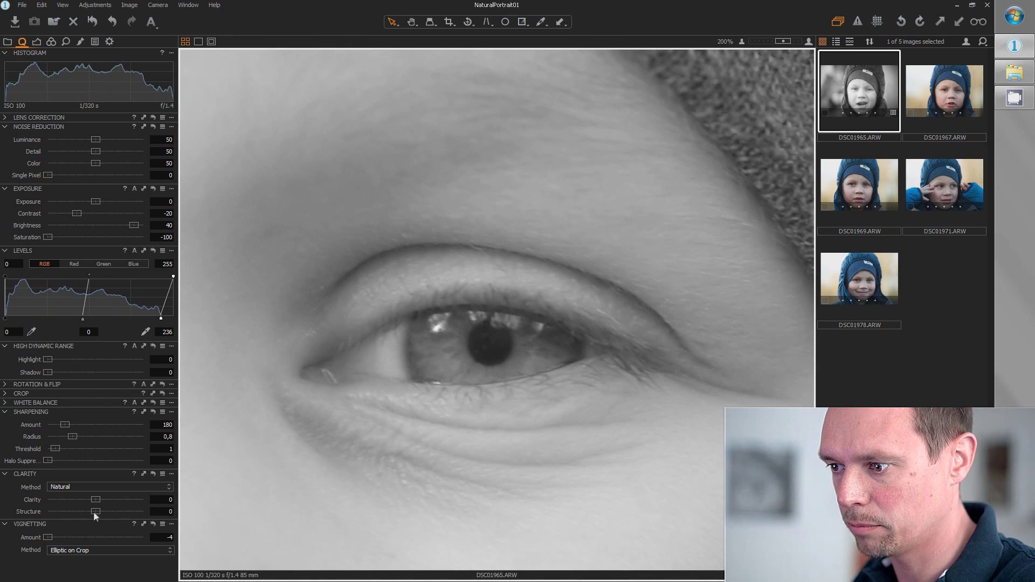
left_click_drag(94, 512, 144, 519)
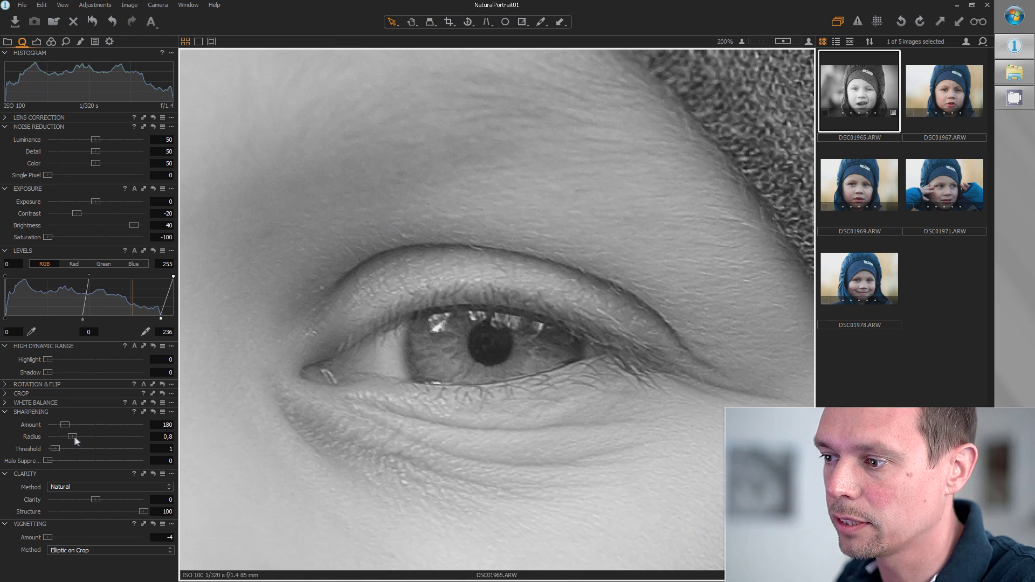
- Set Sharpening Amount to 789 and Radius to 0,5, then return the viewer to Fit
left_click_drag(73, 437, 4, 439)
left_click_drag(65, 424, 143, 426)
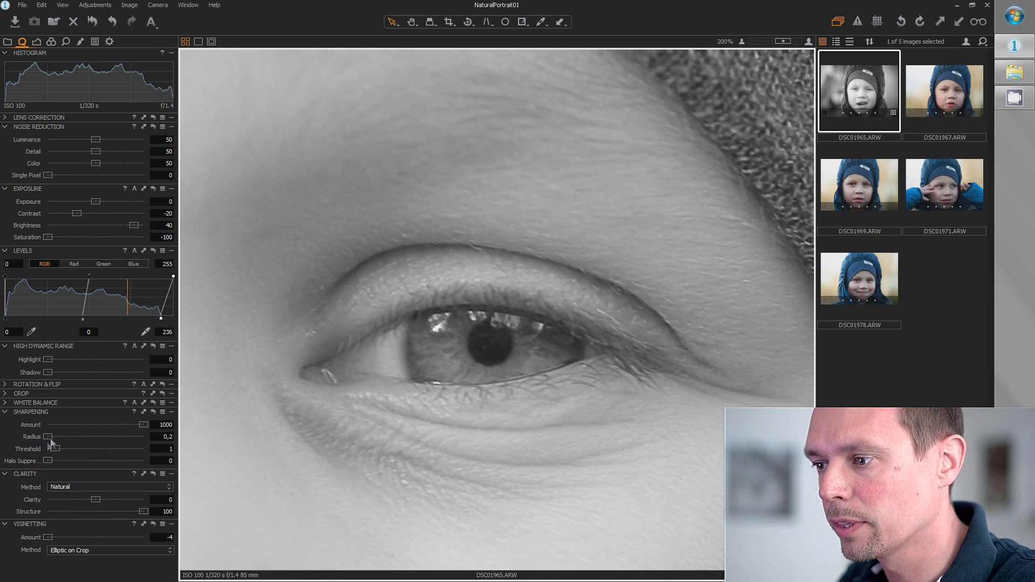
left_click_drag(49, 440, 66, 437)
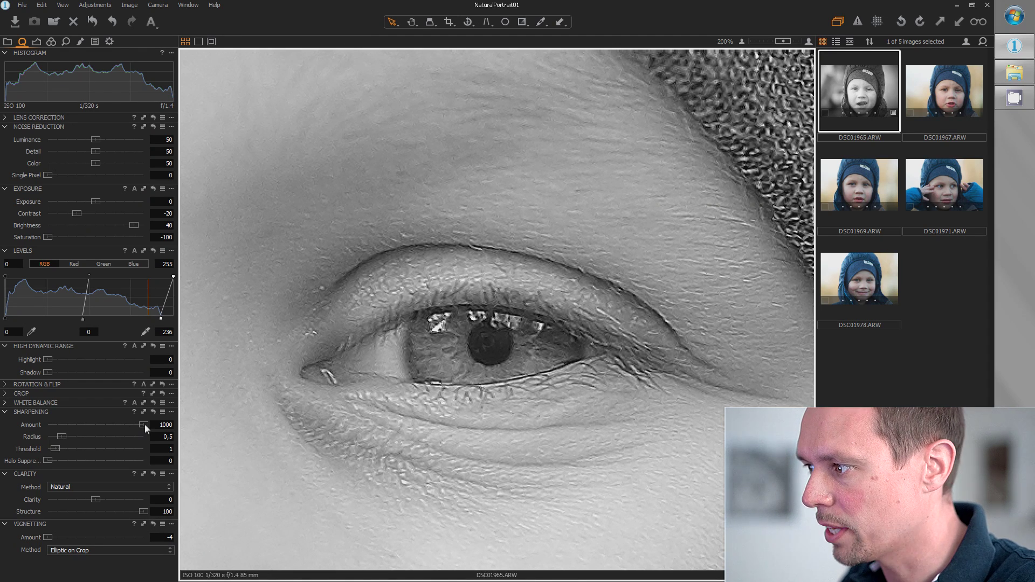
mouse_move(145, 425)
left_mouse_down()
mouse_move(120, 429)
mouse_move(129, 427)
left_mouse_up()
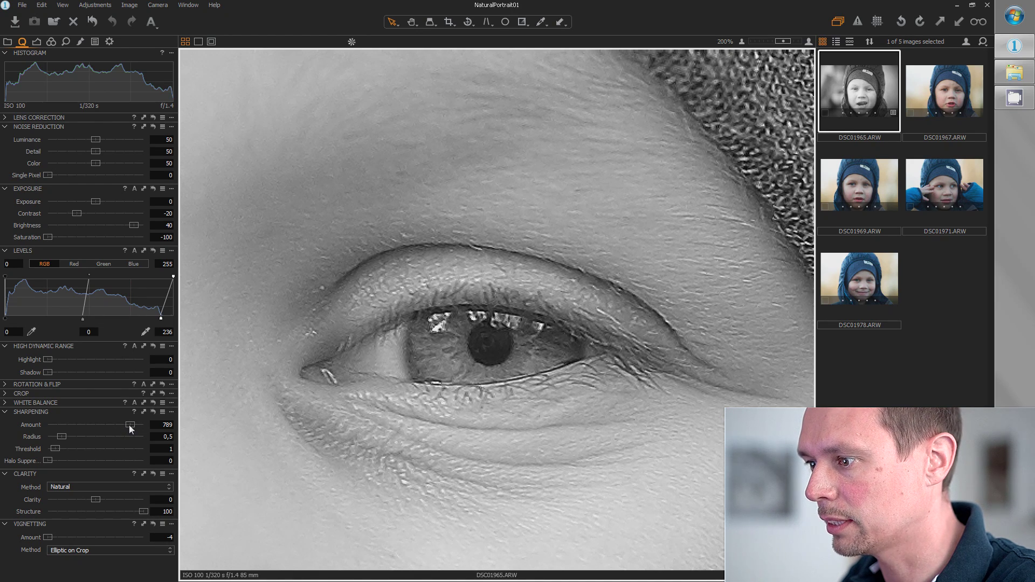
double_click(478, 374)
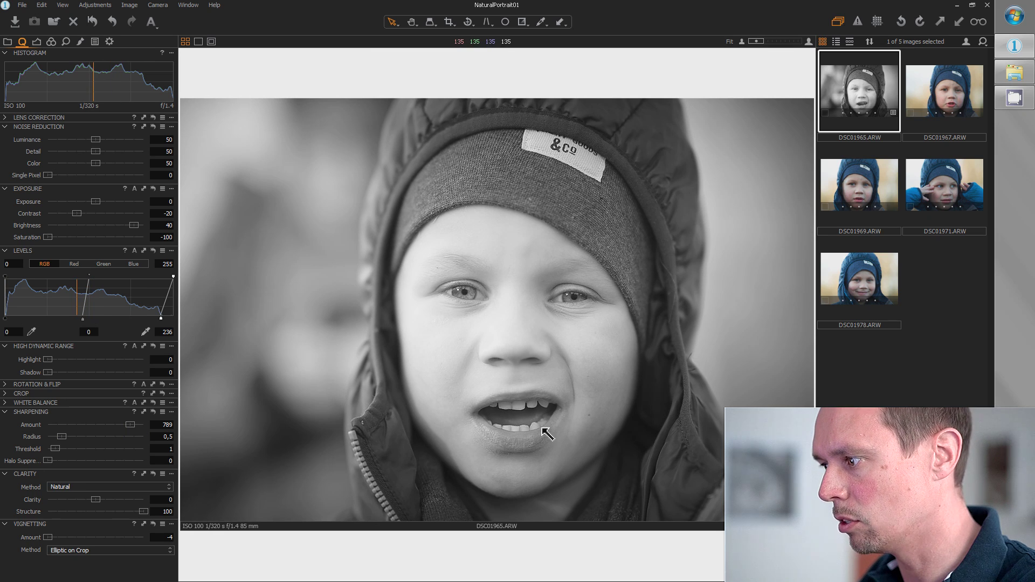
- Add Layer 1 with a linear gradient mask rising from below the chin, Brightness 33
left_click(79, 41)
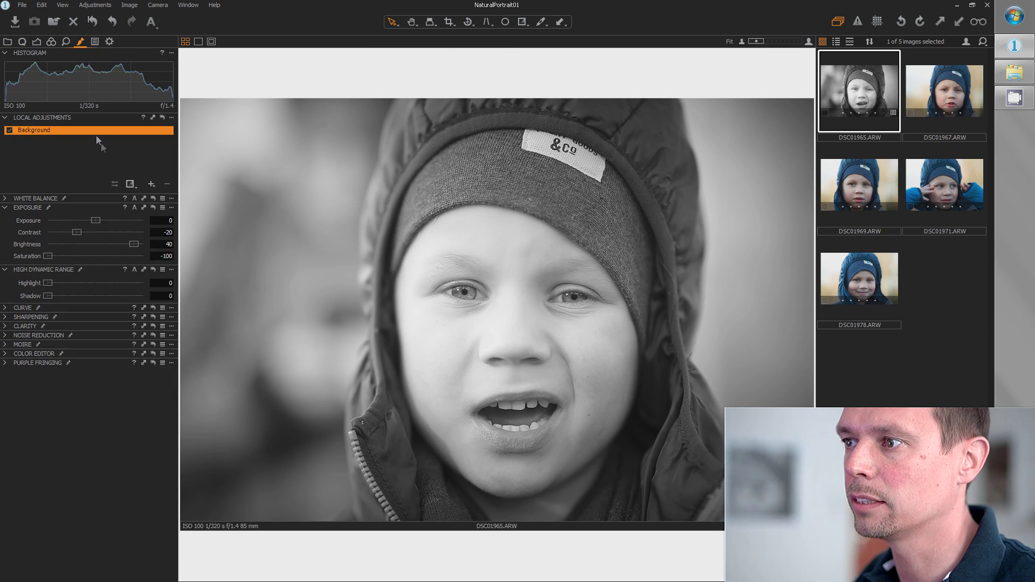
left_click(152, 184)
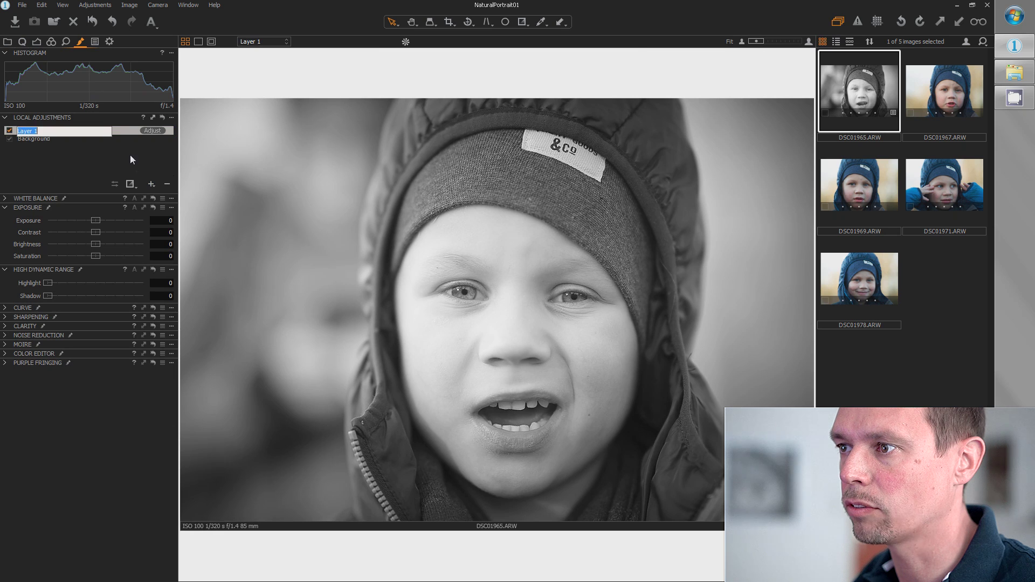
left_click(130, 183)
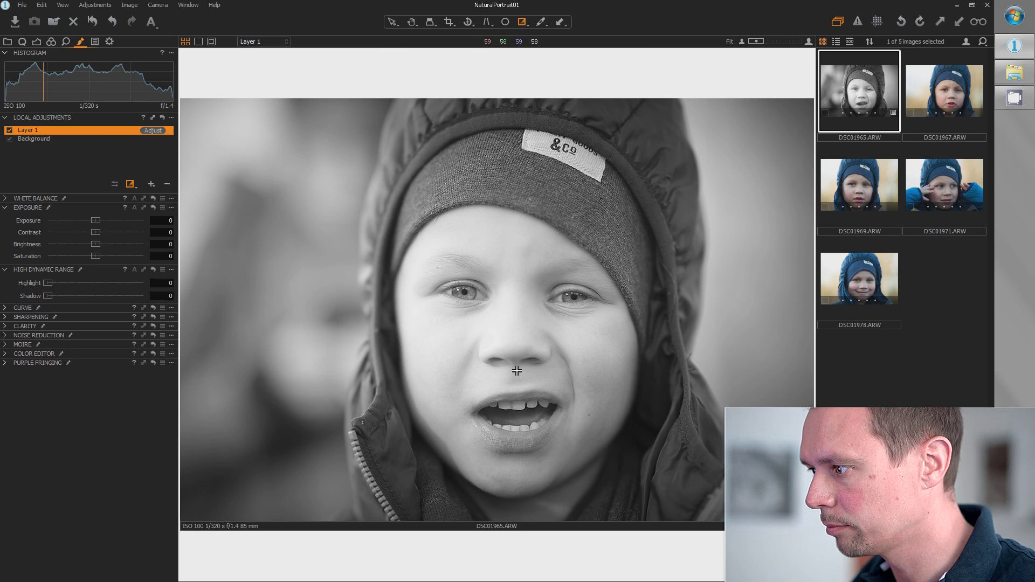
left_click_drag(516, 516, 518, 347)
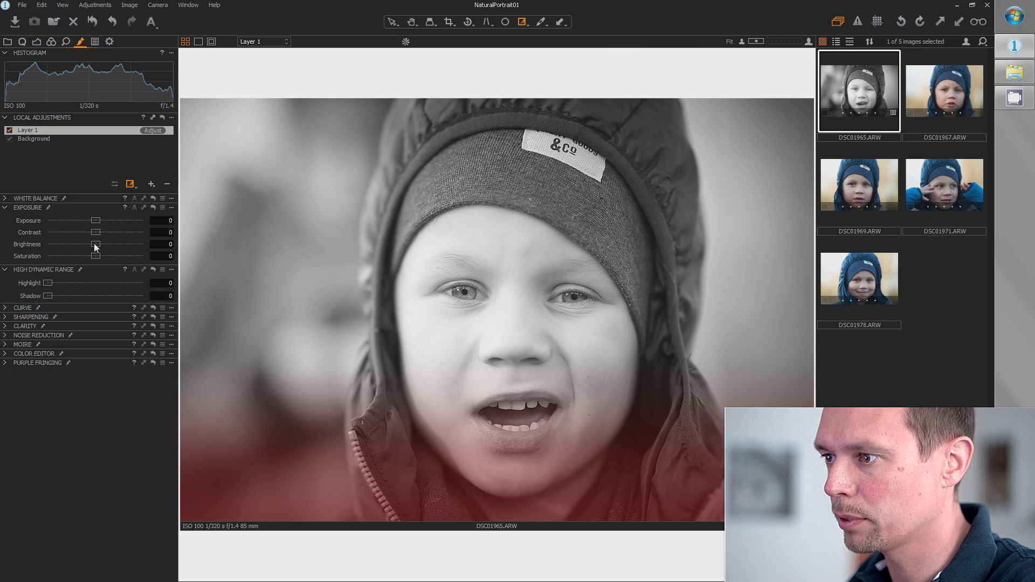
left_click_drag(96, 244, 125, 248)
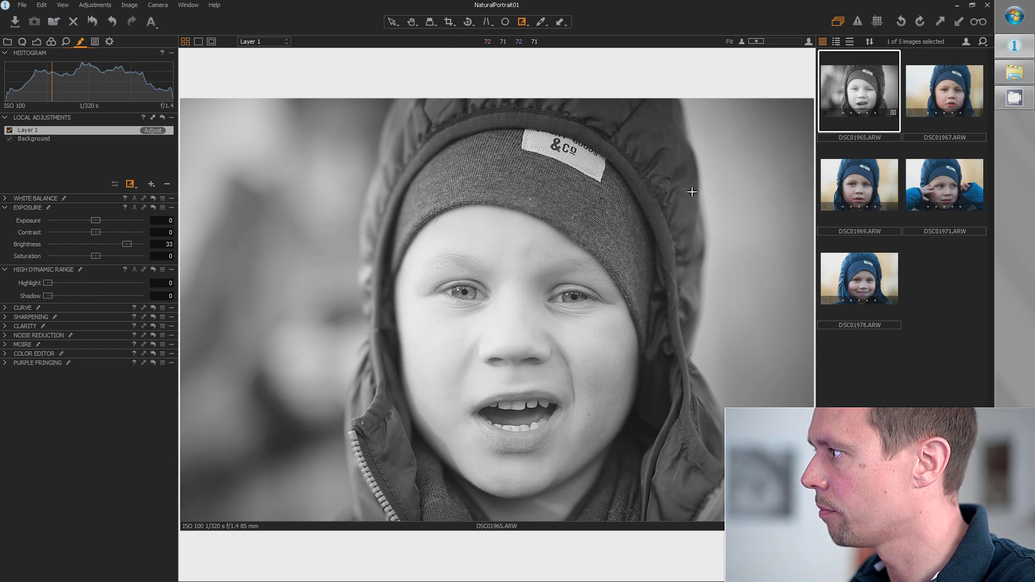
- Select images DSC01967 through DSC01978 and apply DSC01965's copied adjustments to all four
right_click(858, 93)
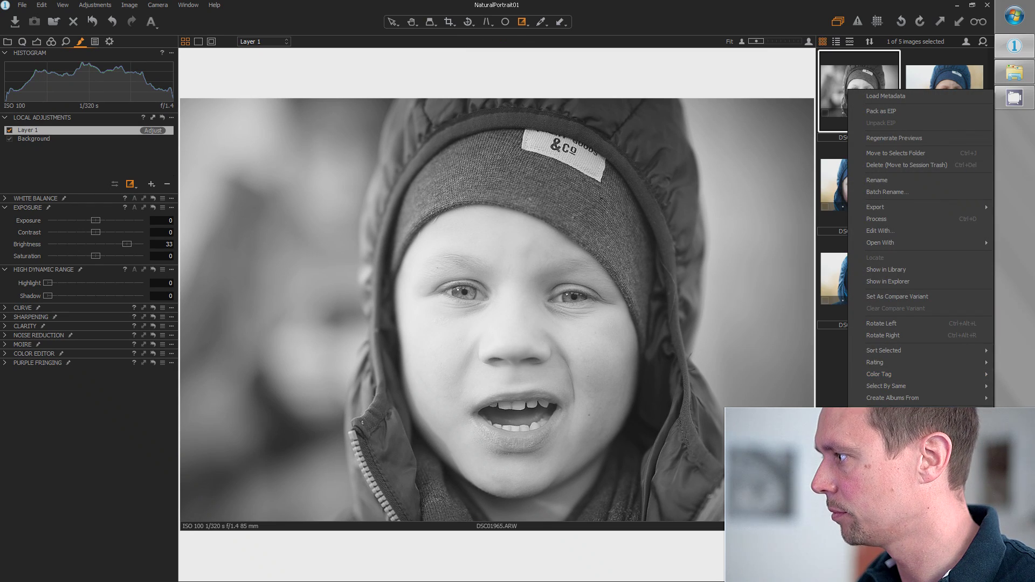
key("Escape")
left_click(966, 123)
left_click(873, 280, "shift")
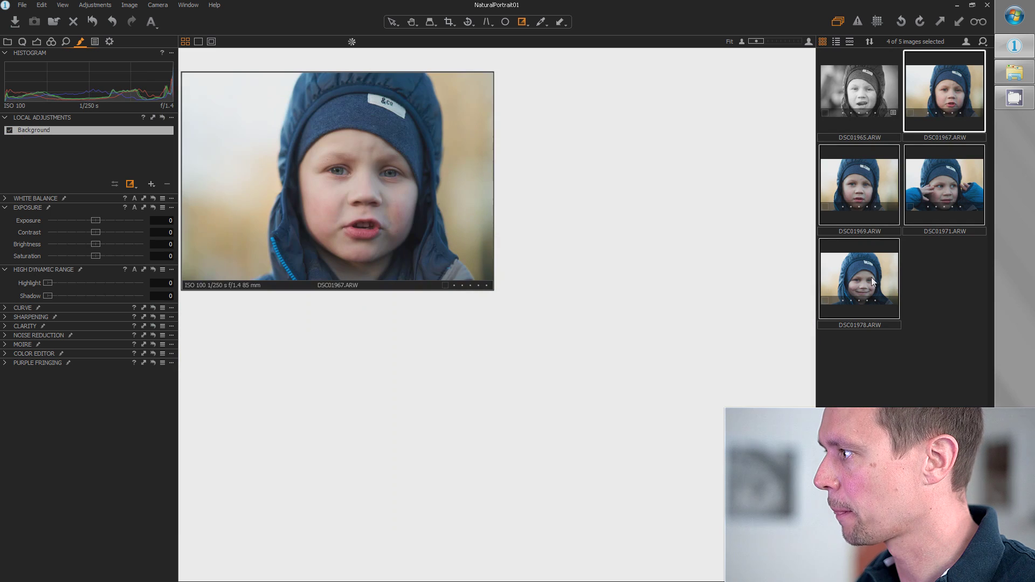
left_click(95, 42)
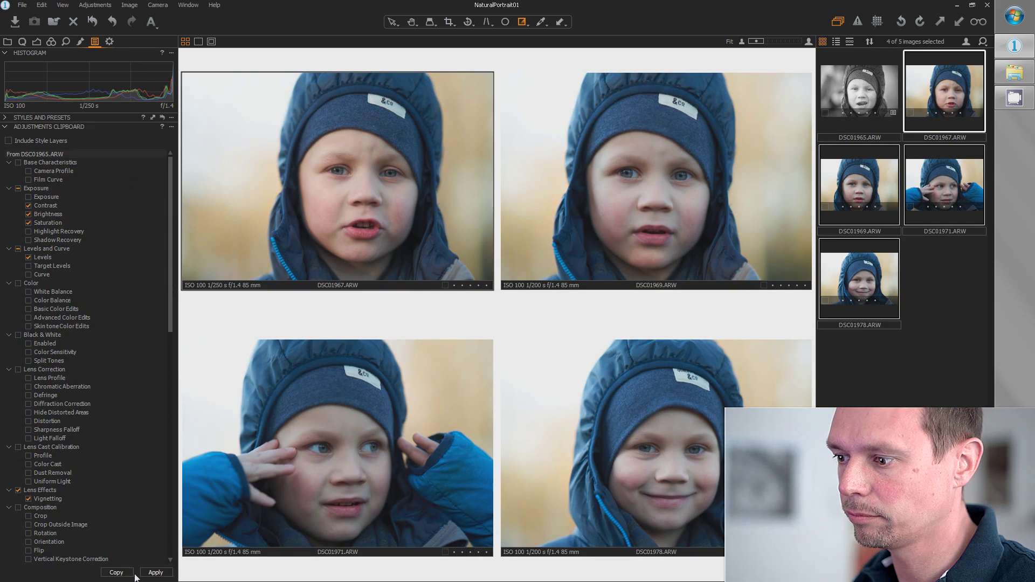
left_click(156, 572)
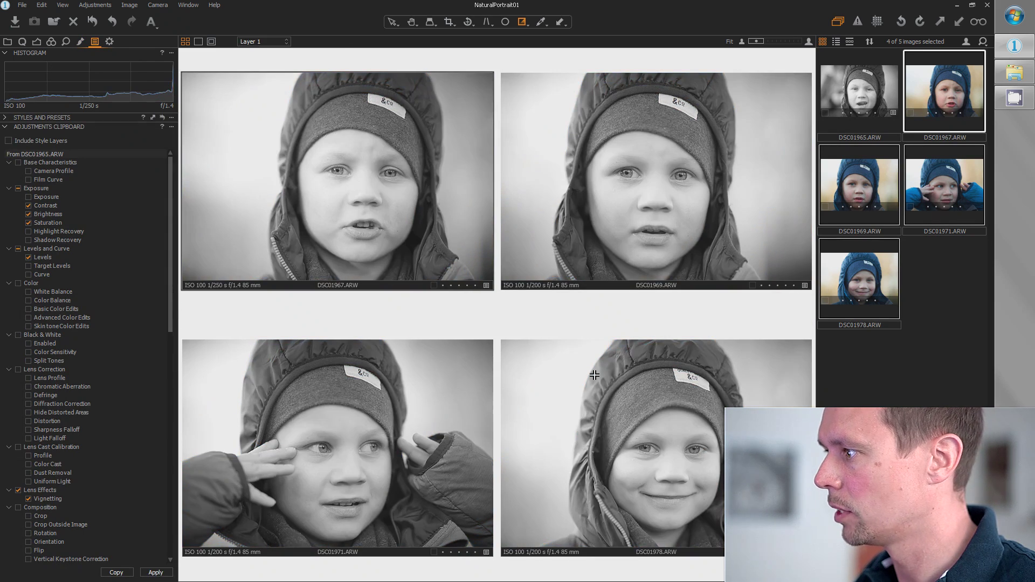
- Check DSC01969, DSC01971 and DSC01978, then return to DSC01965's local adjustment layers
left_click(930, 254)
left_click(854, 183)
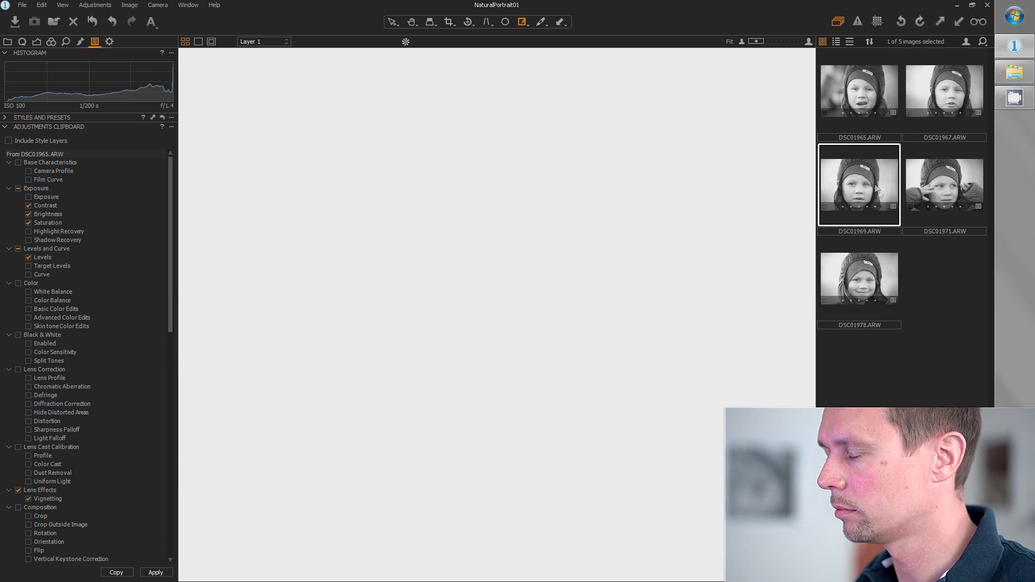
left_click(946, 186)
left_click(860, 284)
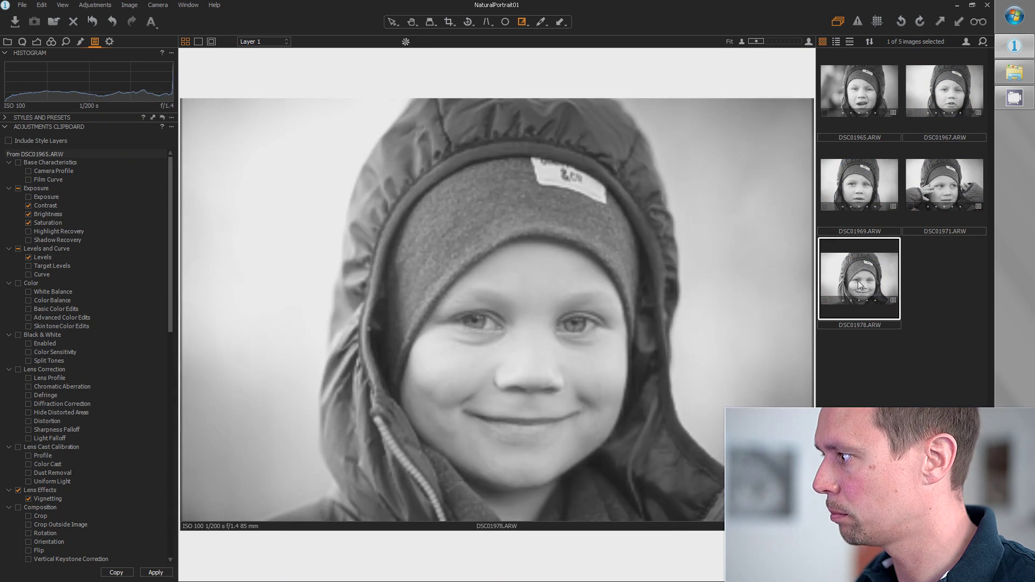
left_click(857, 91)
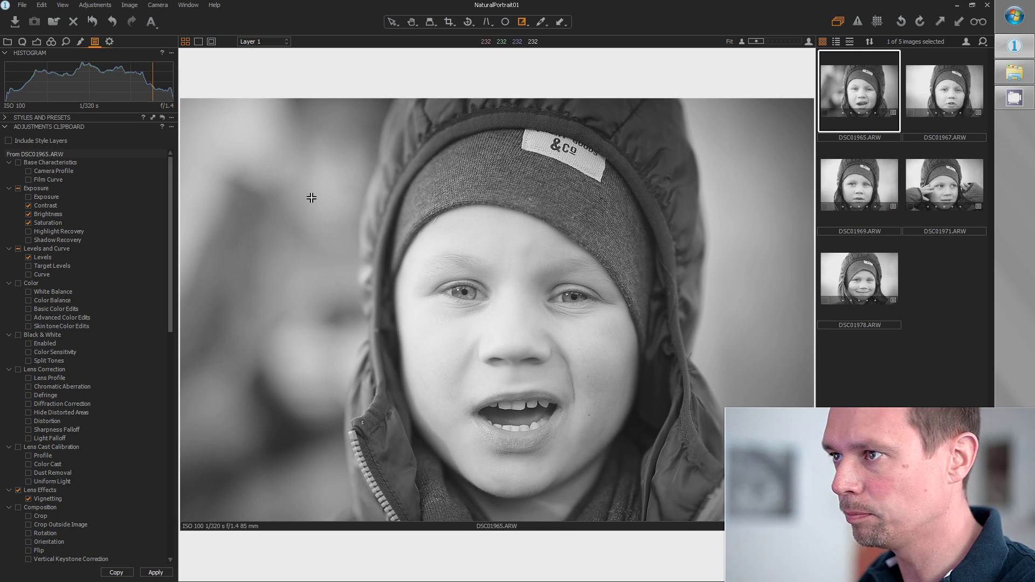
left_click(80, 41)
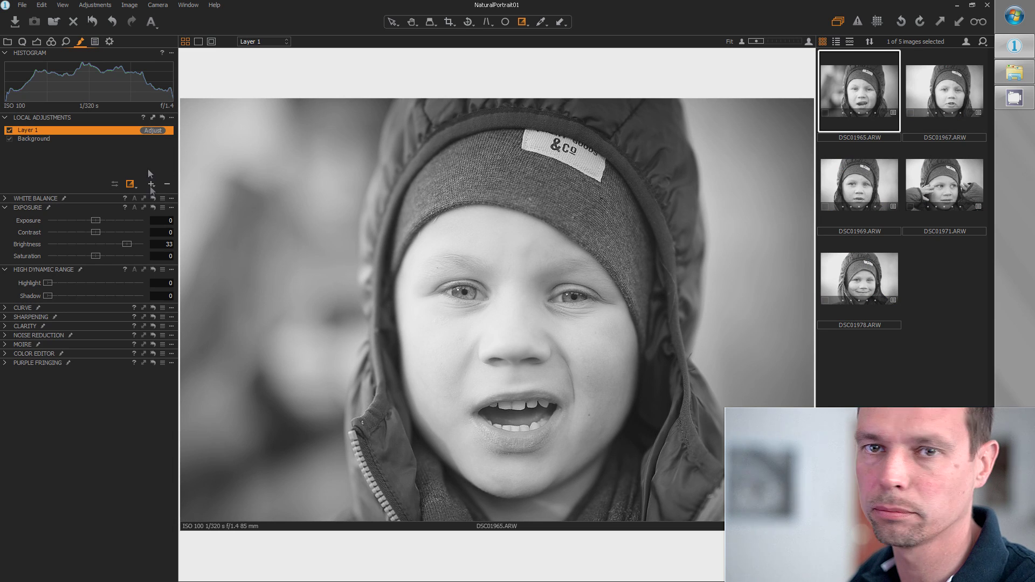
- Add Layer 2 with a freehand mask painted over the eyes and Exposure 0,85
left_click(151, 184)
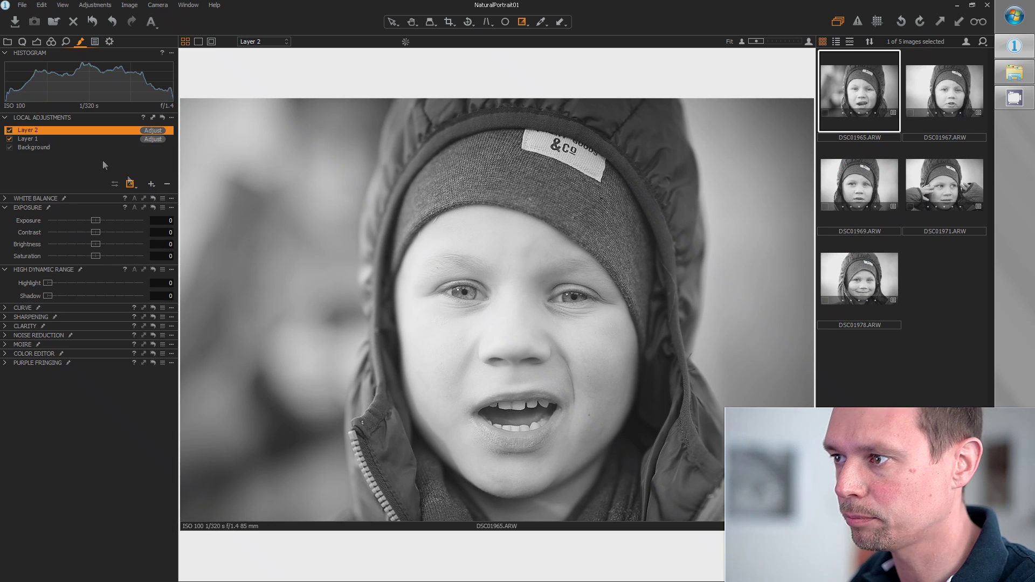
left_click(131, 186)
left_click(151, 199)
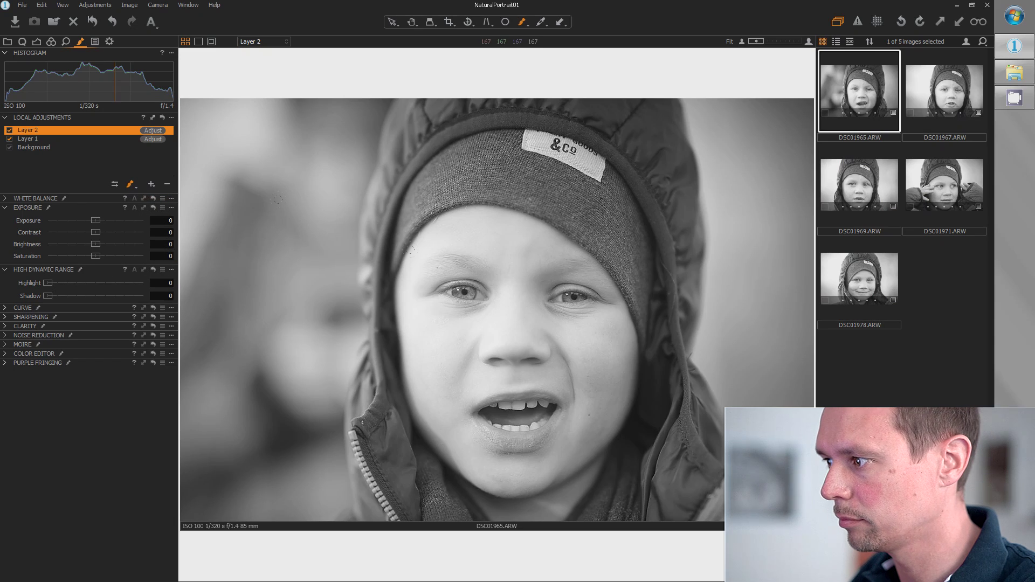
left_click_drag(447, 294, 528, 256)
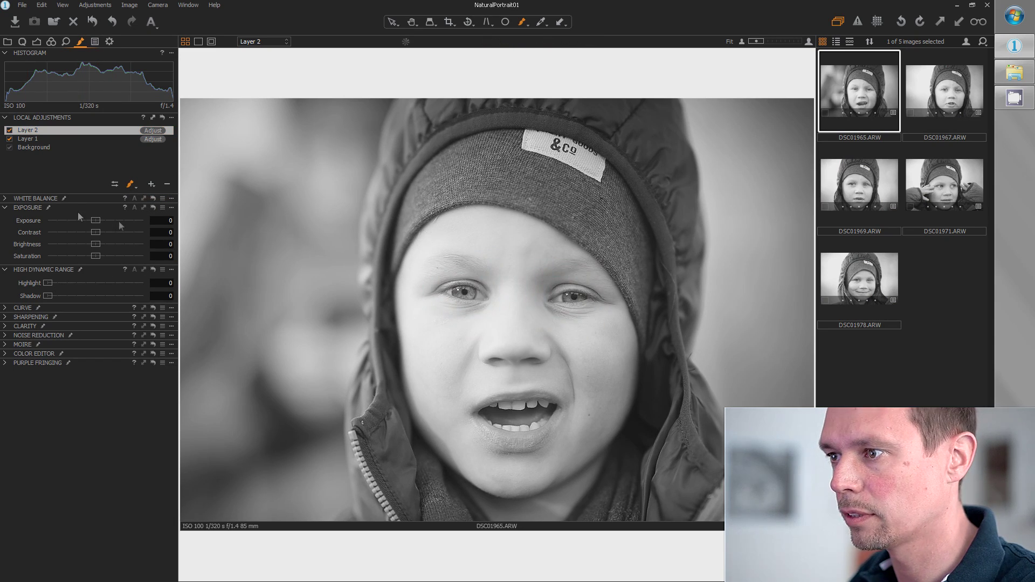
mouse_move(94, 224)
left_mouse_down()
mouse_move(122, 222)
mouse_move(108, 223)
left_mouse_up()
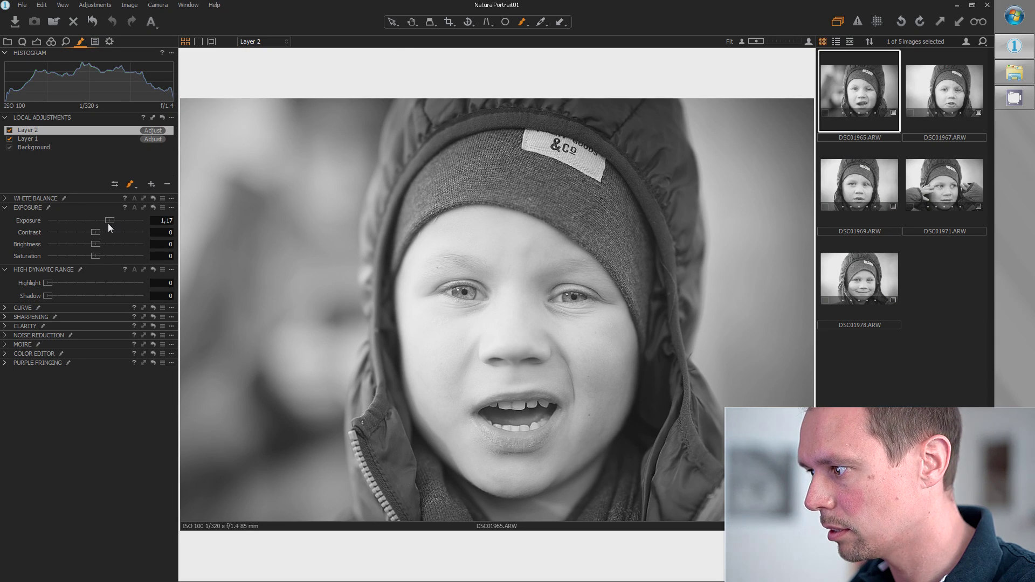
left_click_drag(108, 223, 105, 227)
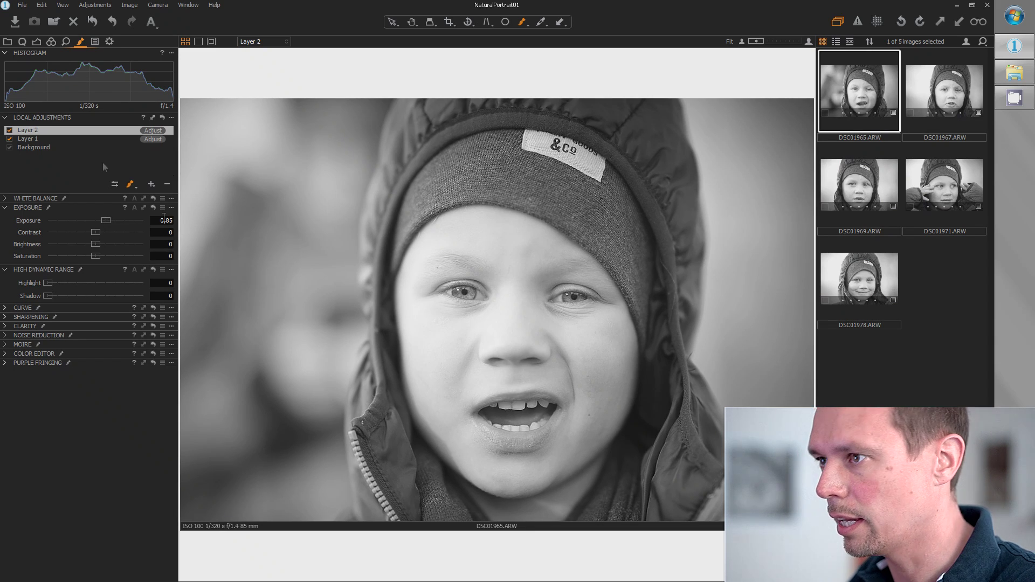
- Add Layer 3 with a brush mask over the left cheek and jaw, Brightness -22
left_click(151, 185)
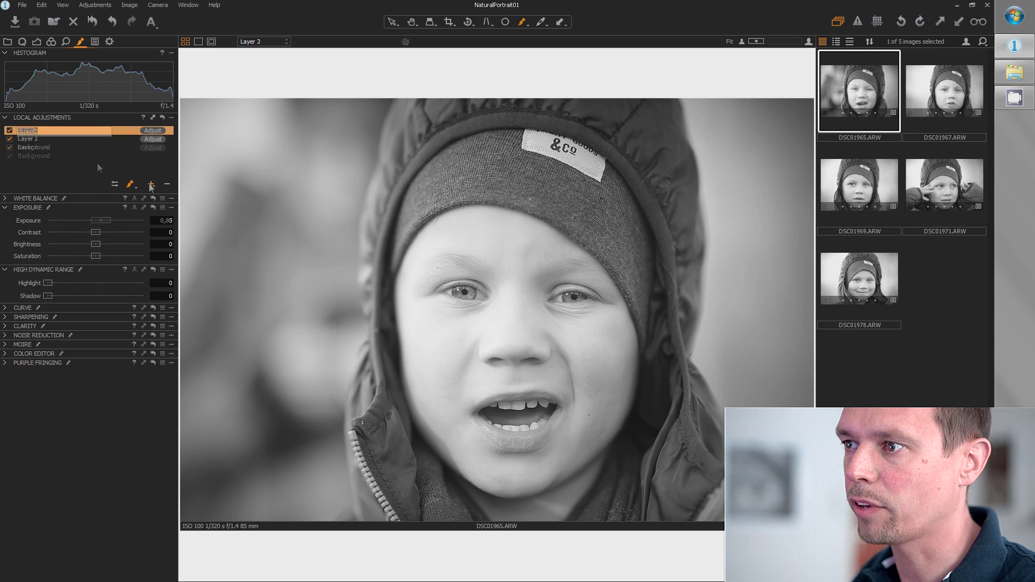
left_click(132, 185)
left_click(128, 158)
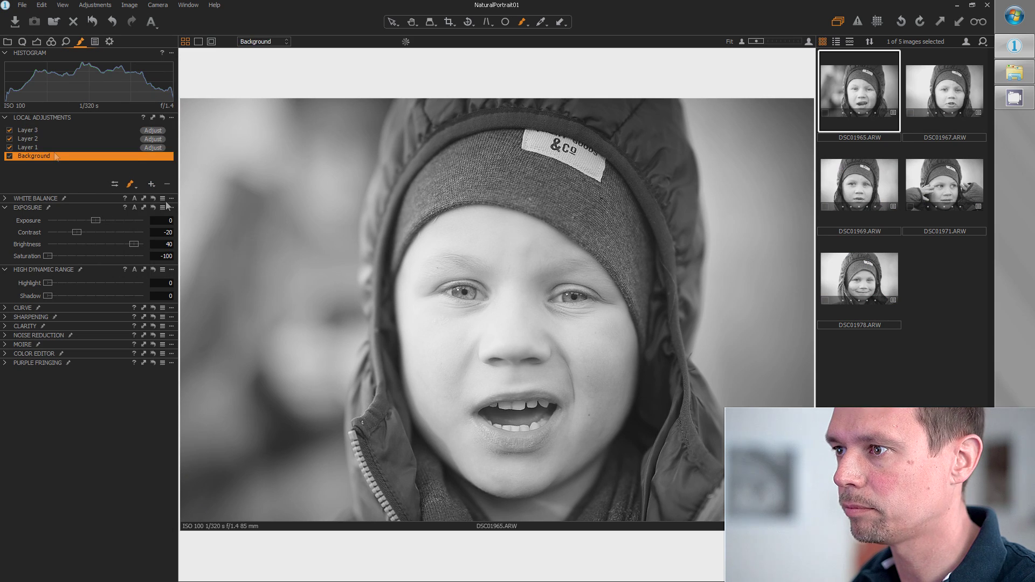
left_click(47, 132)
right_click(431, 275)
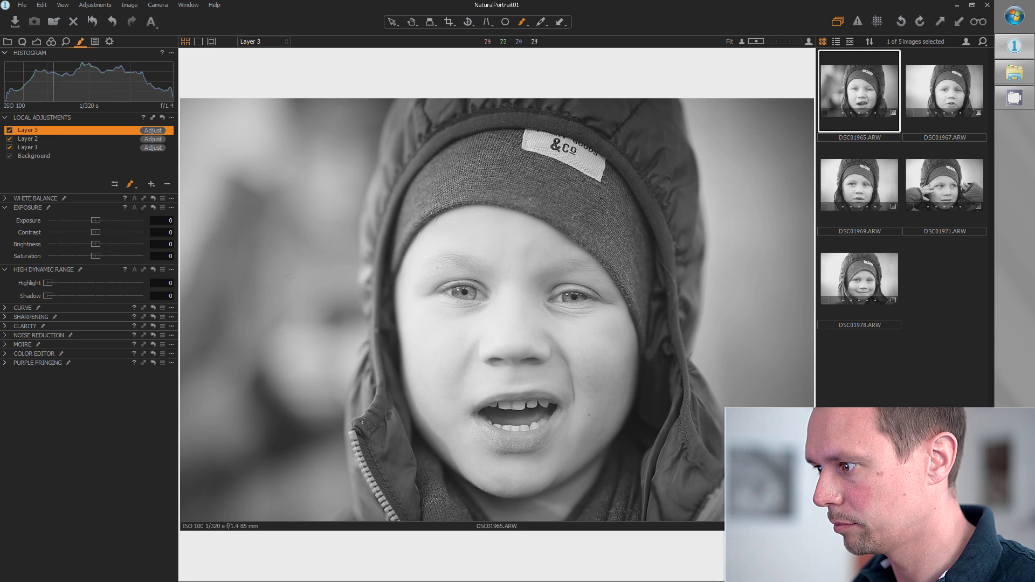
mouse_move(417, 318)
left_mouse_down()
mouse_move(432, 442)
mouse_move(426, 345)
left_mouse_up()
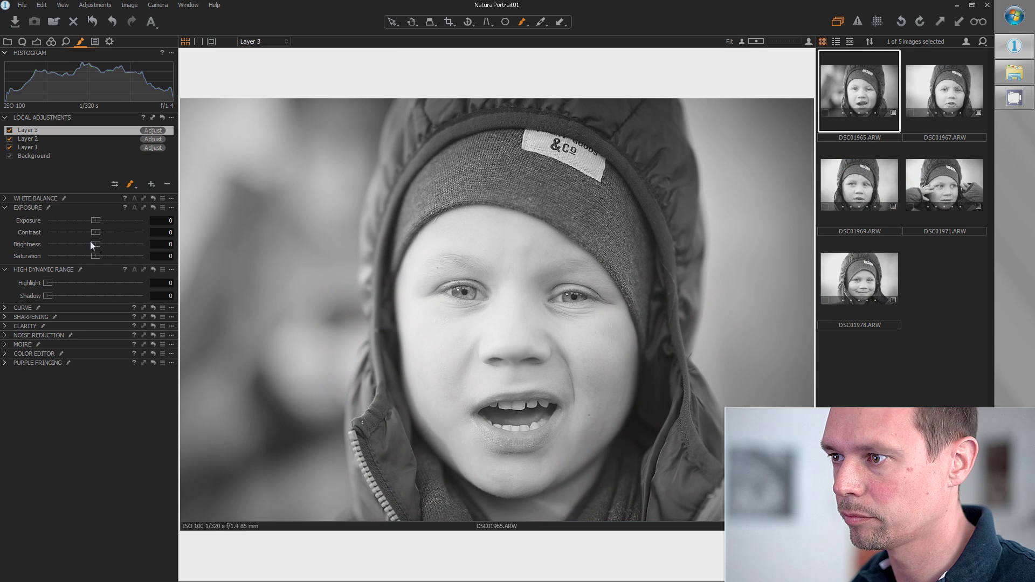
left_click_drag(95, 244, 75, 247)
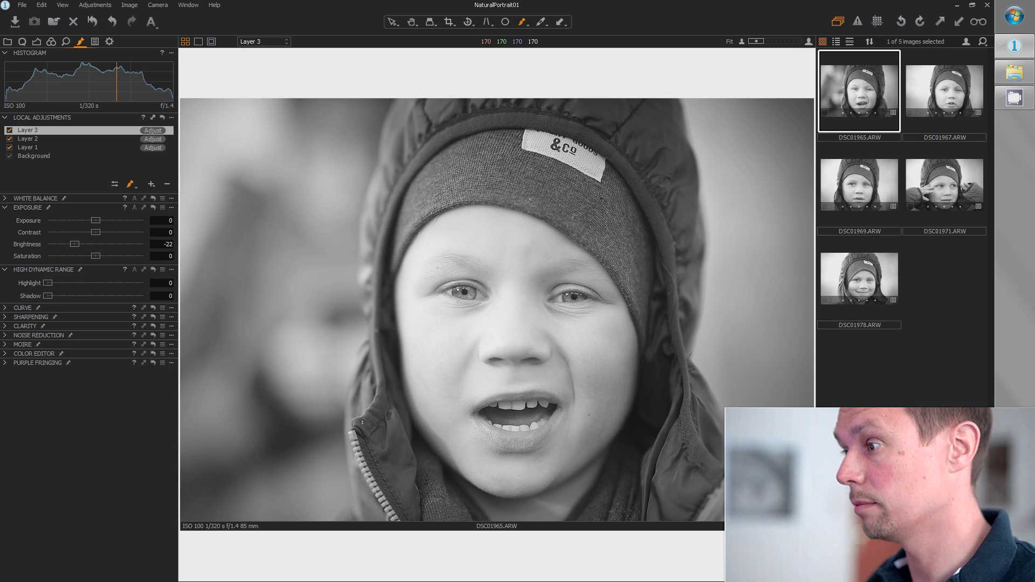
left_click(22, 41)
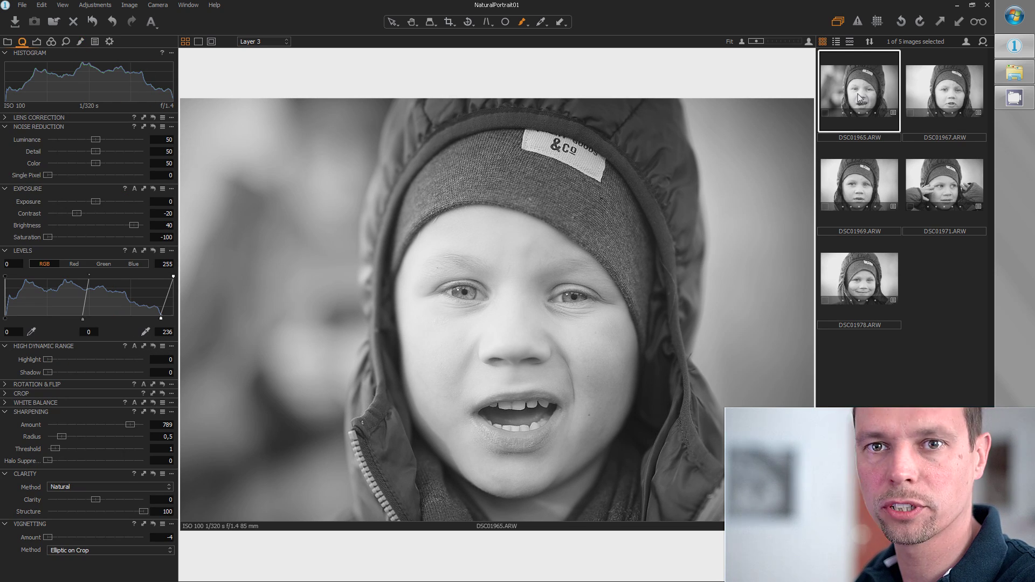
- Create variant DSC01965 [2] with Saturation -100, then compare against variant [1]
right_click(851, 96)
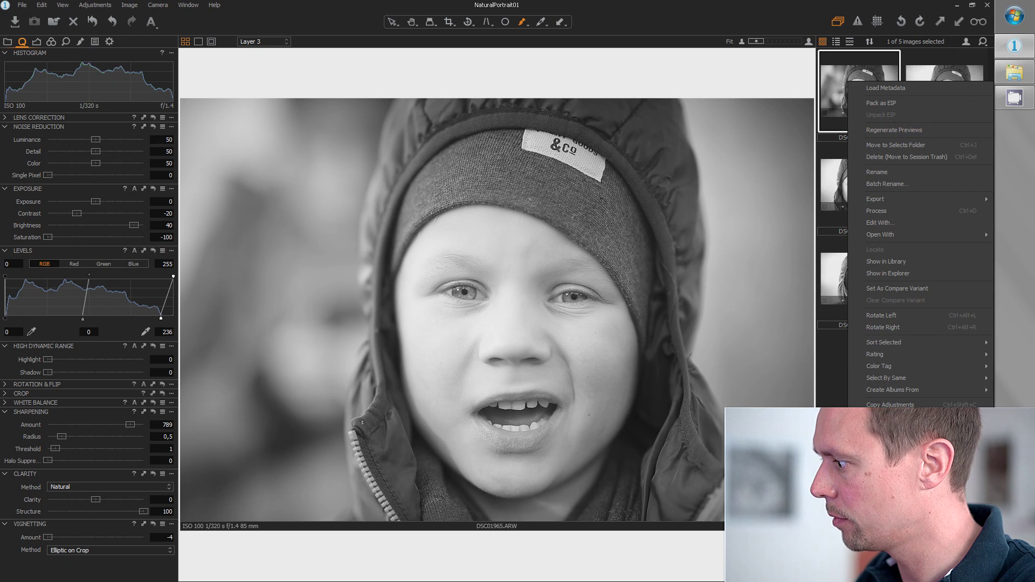
left_click(906, 453)
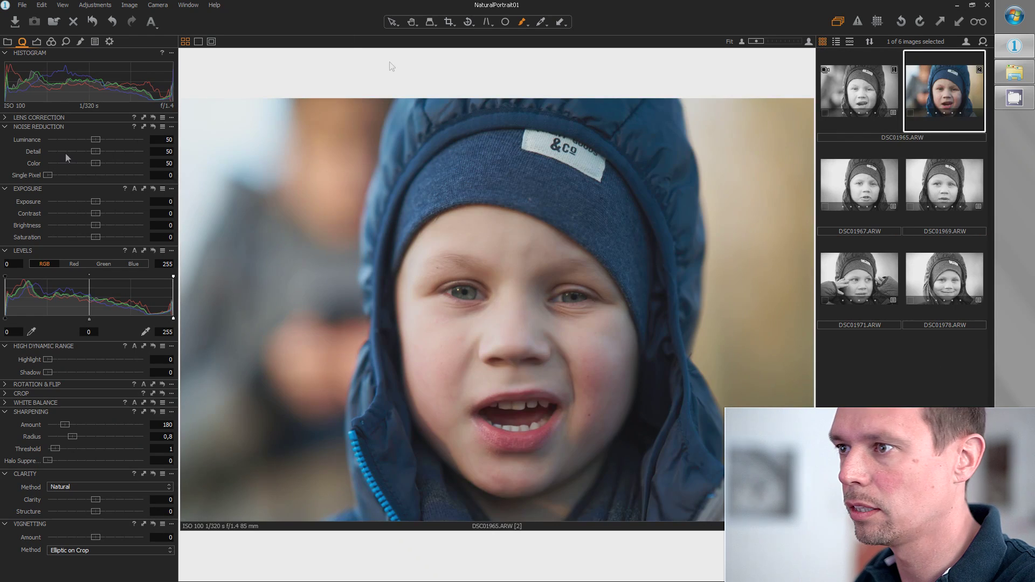
left_click_drag(49, 240, 32, 239)
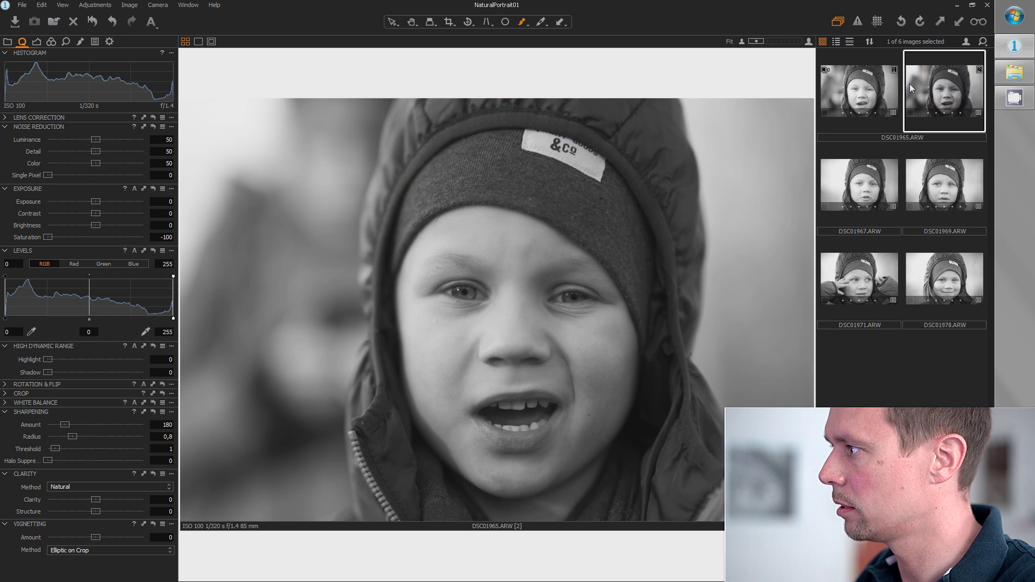
left_click(859, 92)
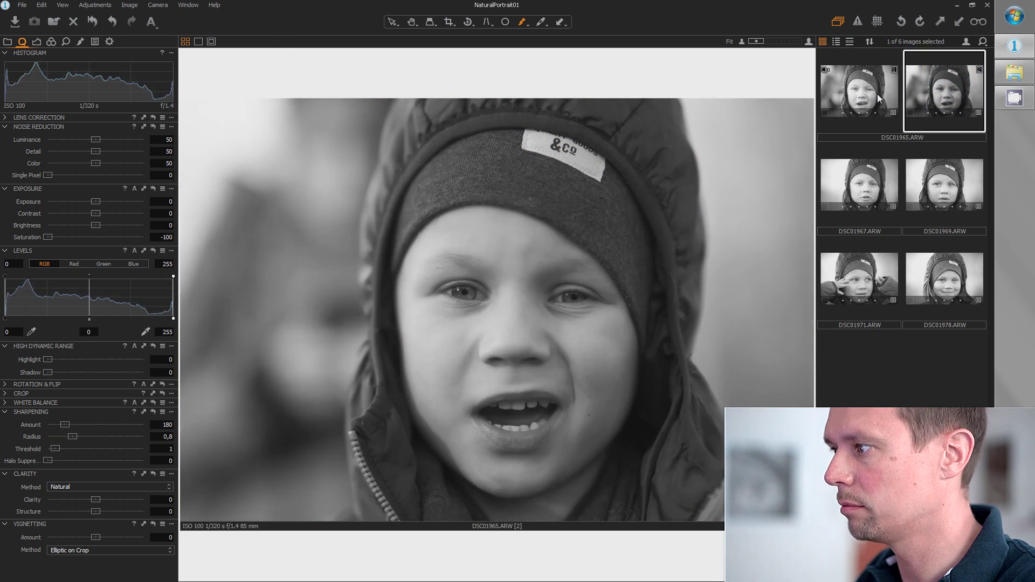